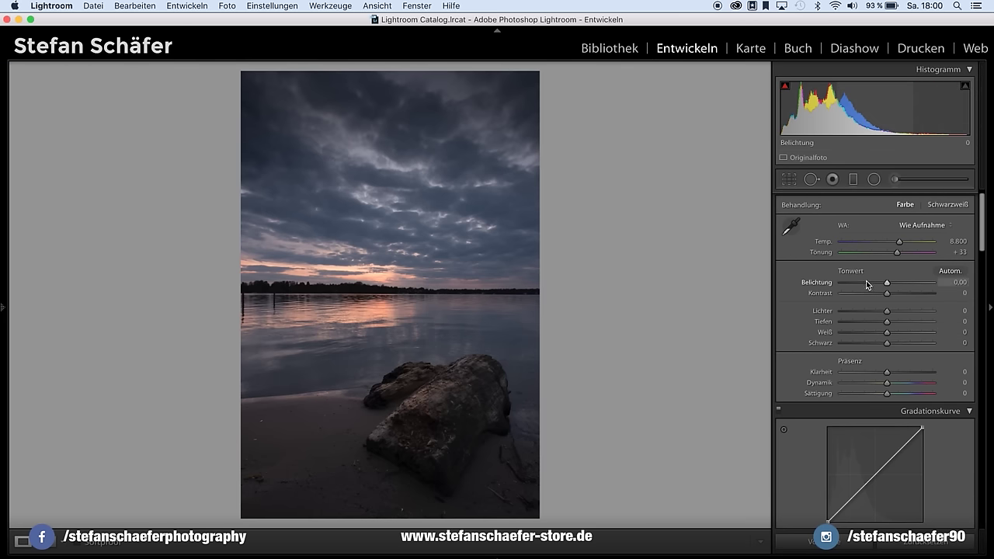
# Raise the Belichtung (Exposure) slider to +1,04 to brighten the lake sunset scene
pyautogui.scroll(1, 858, 293)
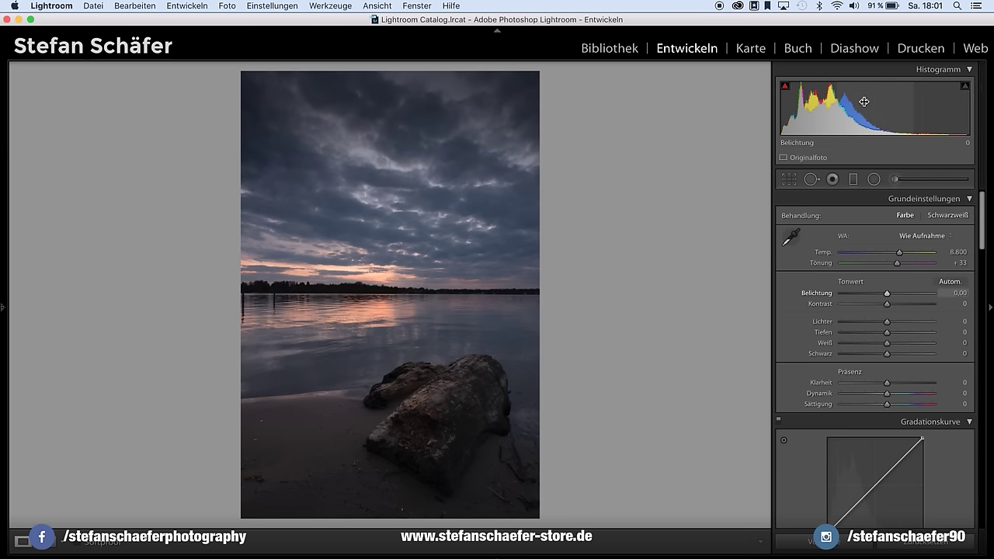
pyautogui.moveTo(864, 101); pyautogui.dragTo(955, 100)
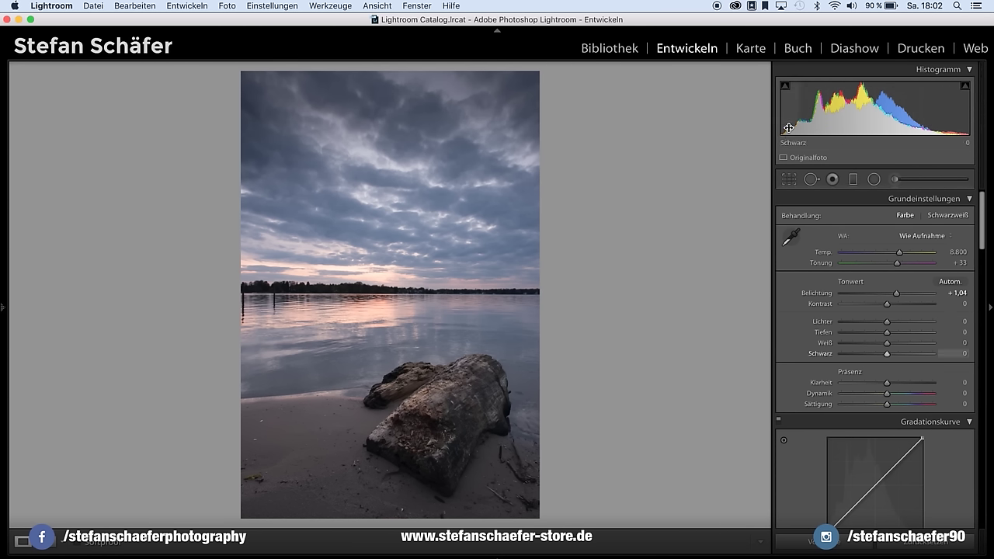
# Darken the Schwarz (Blacks) slider, trying values between about +3 and −27
pyautogui.moveTo(788, 125); pyautogui.dragTo(780, 125)
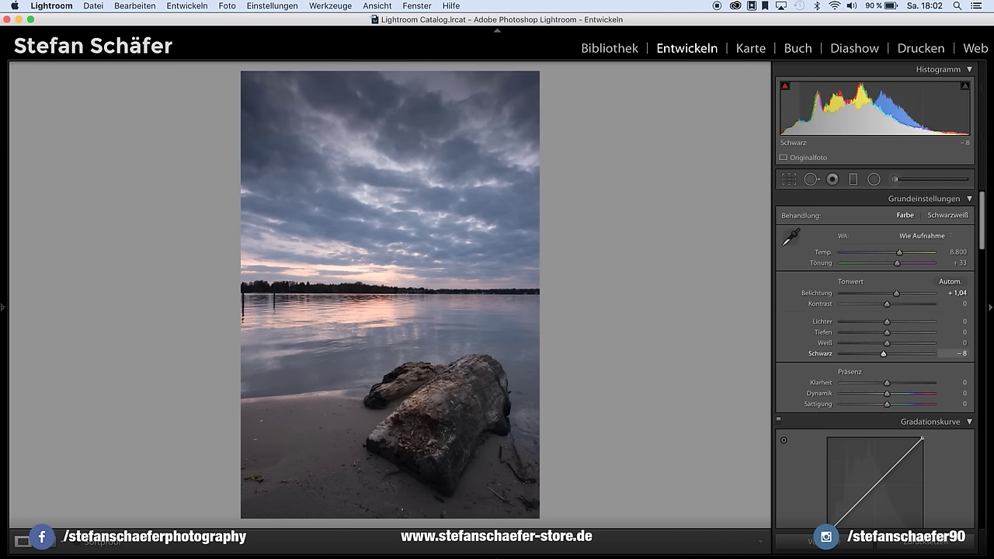
pyautogui.moveTo(789, 94); pyautogui.dragTo(796, 94)
pyautogui.moveTo(796, 94); pyautogui.dragTo(794, 94)
pyautogui.press('-')
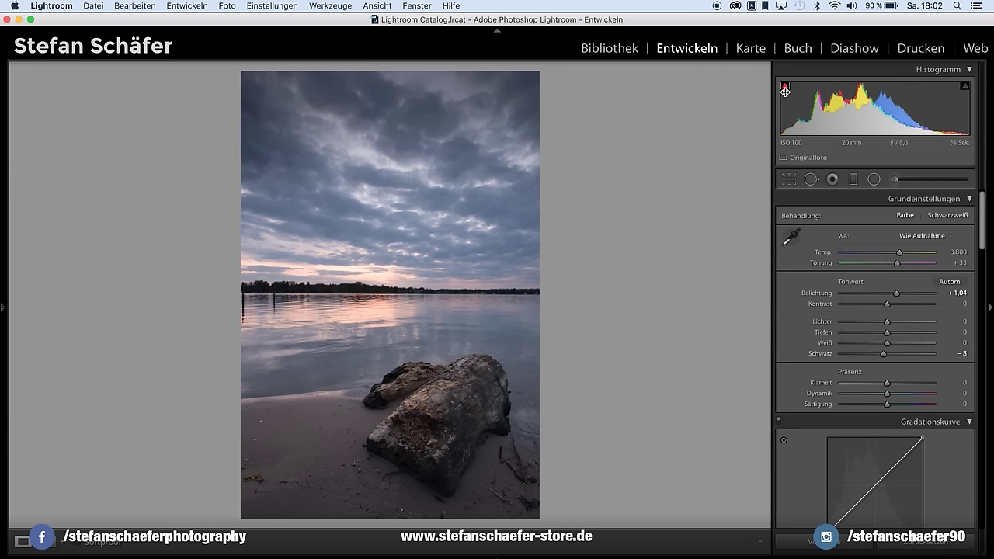
pyautogui.press('-')
pyautogui.press('-')
pyautogui.press('-')
pyautogui.press('-')
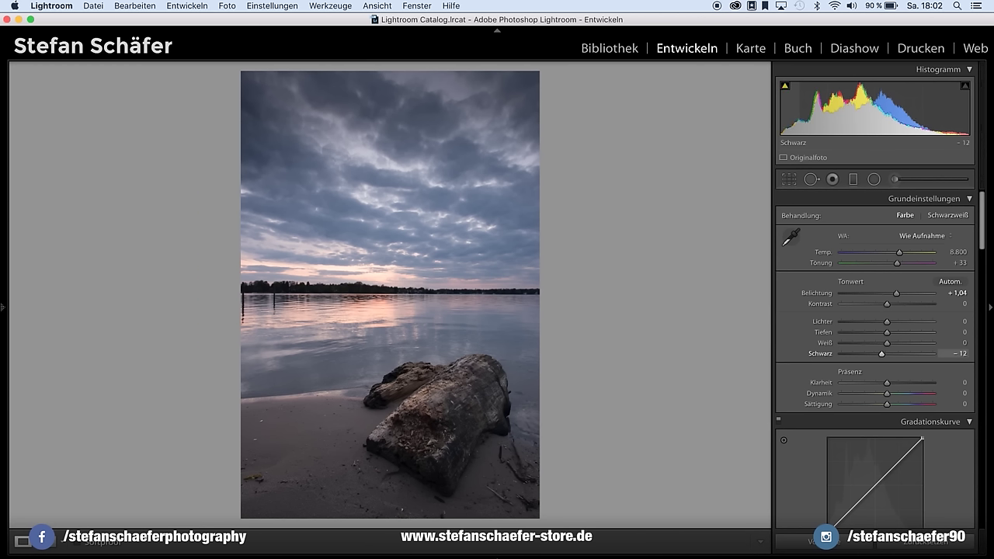
pyautogui.press('-')
pyautogui.press('-')
pyautogui.press('-')
pyautogui.press('-')
pyautogui.press('-')
pyautogui.press('-')
pyautogui.press('-')
pyautogui.press('-')
pyautogui.press('-')
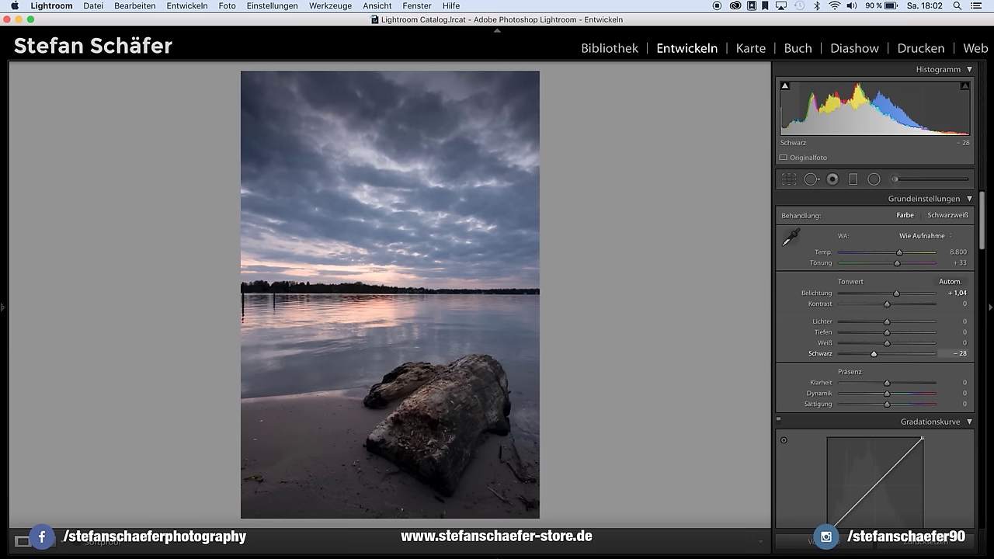
pyautogui.press('-')
pyautogui.press('-')
pyautogui.press('-')
pyautogui.press('+')
pyautogui.press('+')
pyautogui.press('+')
pyautogui.press('+')
pyautogui.press('+')
pyautogui.press('+')
pyautogui.press('+')
pyautogui.press('+')
pyautogui.press('+')
pyautogui.press('+')
pyautogui.press('+')
pyautogui.press('+')
pyautogui.press('-')
pyautogui.press('-')
pyautogui.press('-')
pyautogui.press('-')
pyautogui.press('-')
pyautogui.press('-')
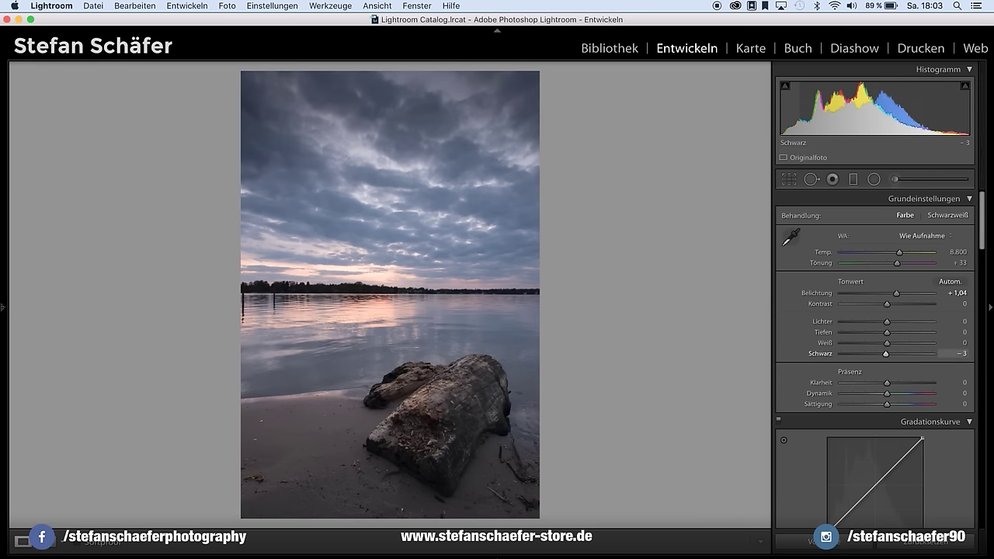
pyautogui.press('-')
pyautogui.press('-')
pyautogui.press('-')
# Fine-tune Blacks against the clipping indicator, settling at −9
pyautogui.press('-')
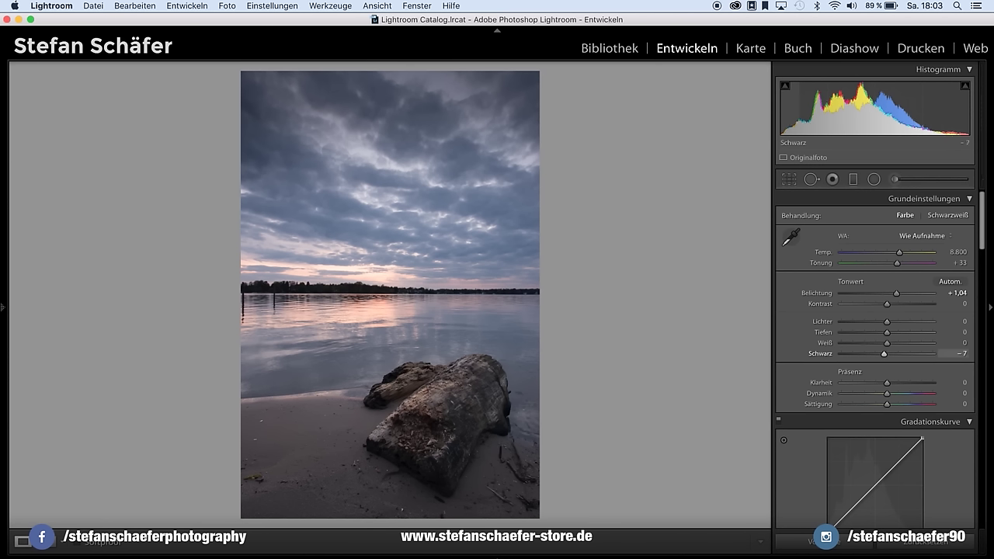
pyautogui.press('-')
pyautogui.press('-')
pyautogui.press('-')
pyautogui.press('-')
pyautogui.press('-')
pyautogui.press('-')
pyautogui.press('-')
pyautogui.press('-')
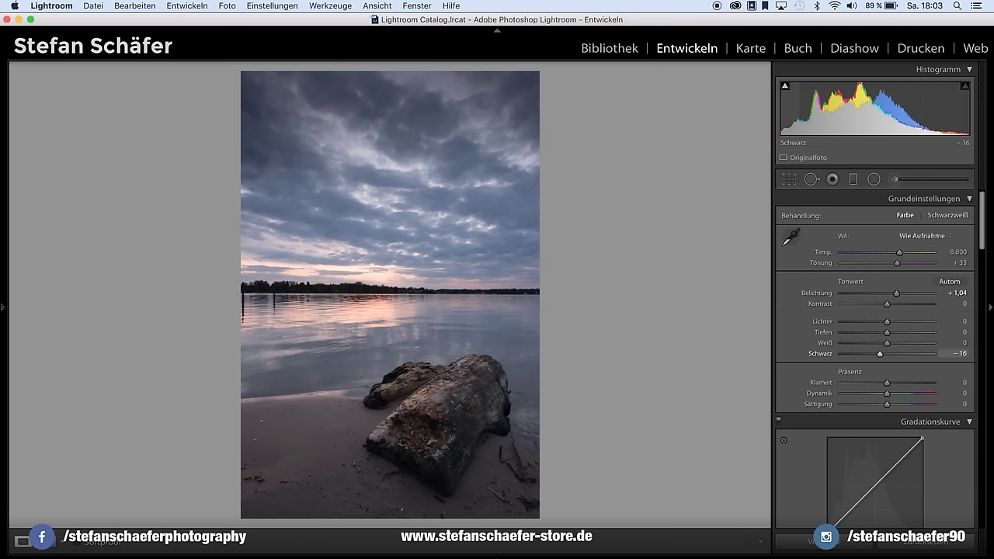
pyautogui.press('+')
pyautogui.press('+')
pyautogui.press('+')
pyautogui.press('+')
pyautogui.press('+')
pyautogui.press('+')
pyautogui.press('+')
pyautogui.press('+')
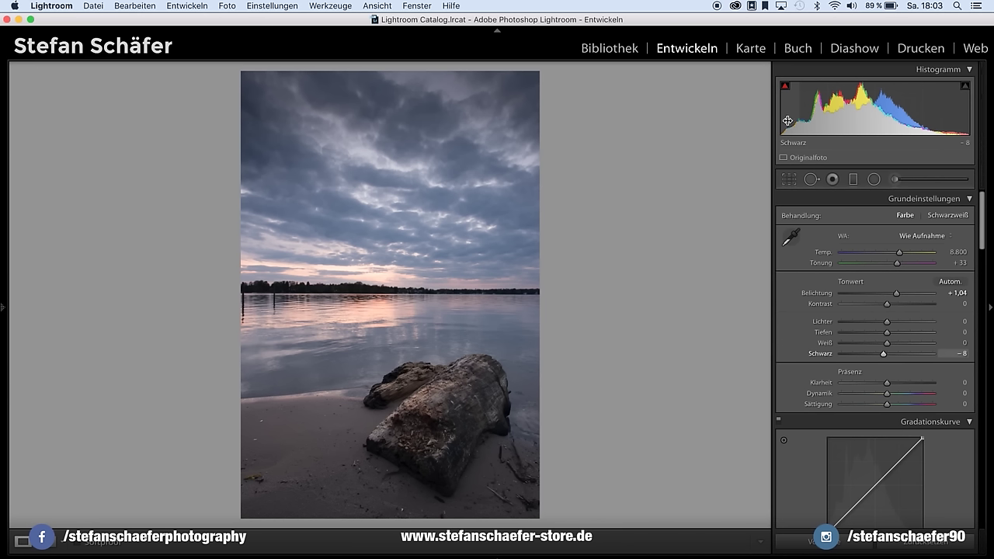
pyautogui.press('+')
pyautogui.press('+')
pyautogui.press('+')
pyautogui.press('-')
pyautogui.press('-')
pyautogui.press('+')
pyautogui.press('+')
pyautogui.press('+')
pyautogui.press('-')
pyautogui.press('-')
pyautogui.press('-')
pyautogui.press('-')
pyautogui.press('-')
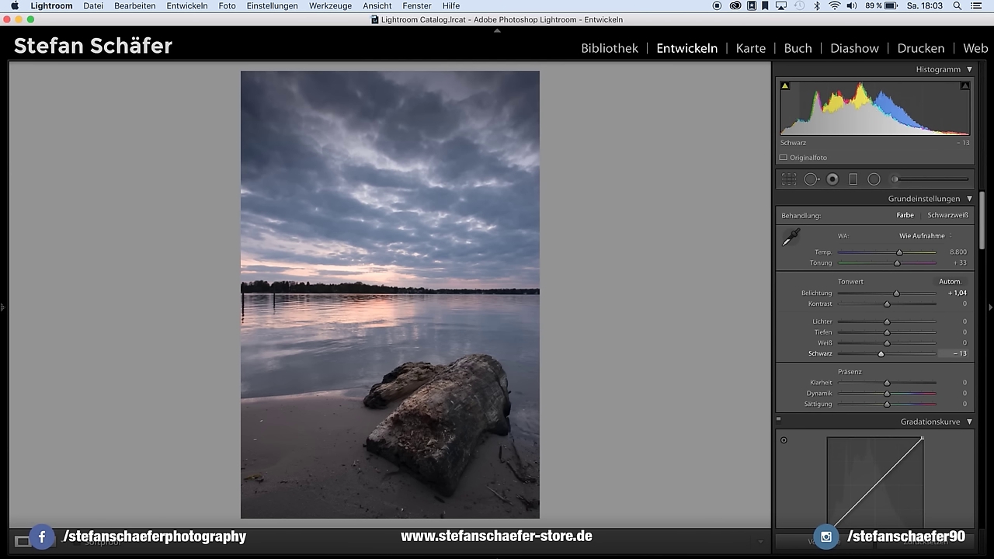
pyautogui.press('+')
pyautogui.press('+')
pyautogui.press('+')
pyautogui.press('+')
pyautogui.press('+')
pyautogui.press('-')
pyautogui.press('-')
pyautogui.press('-')
pyautogui.press('+')
pyautogui.press('+')
pyautogui.press('+')
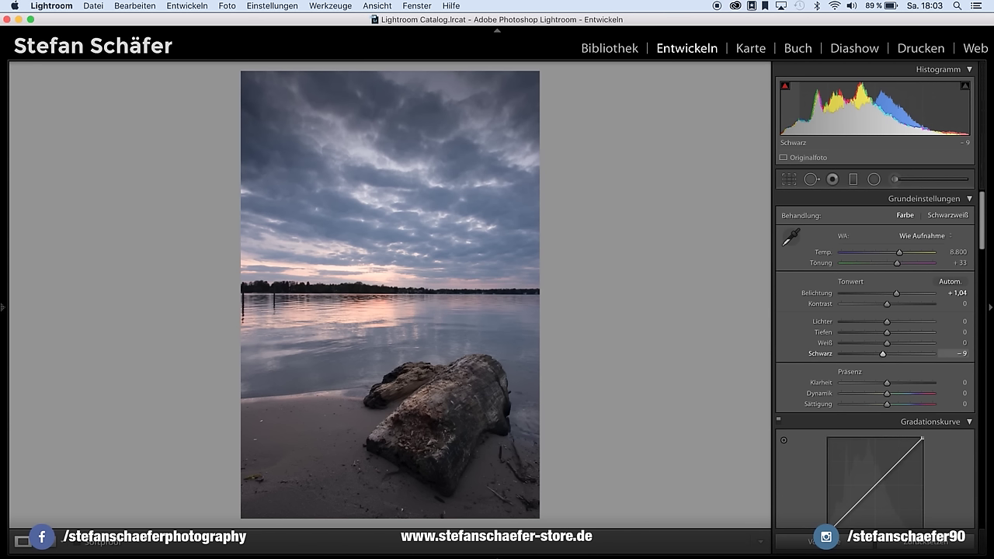
pyautogui.press('+')
pyautogui.press('+')
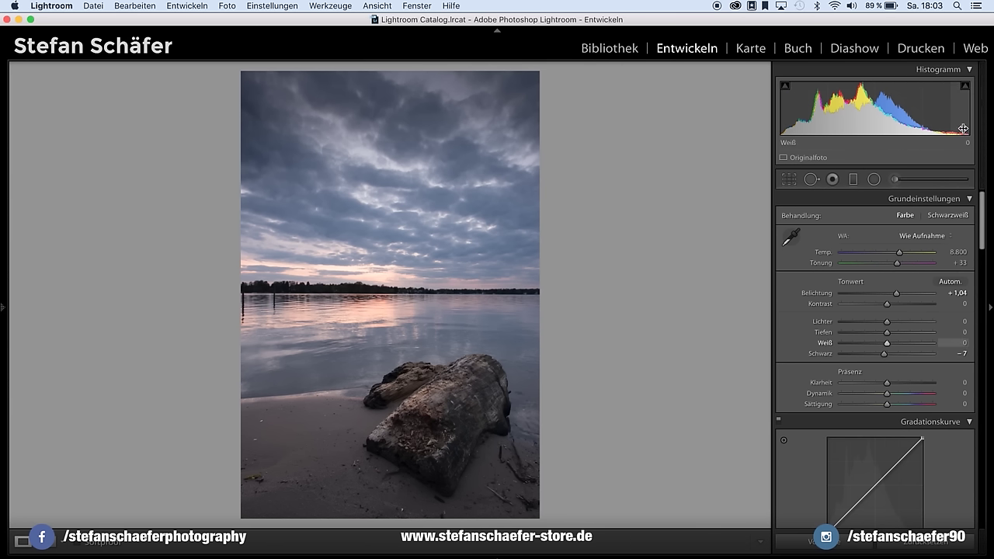
# Set Weiß +15, Tiefen +25, Lichter −15 and Schwarz −5 to avoid clipping
pyautogui.moveTo(887, 342); pyautogui.dragTo(894, 342)
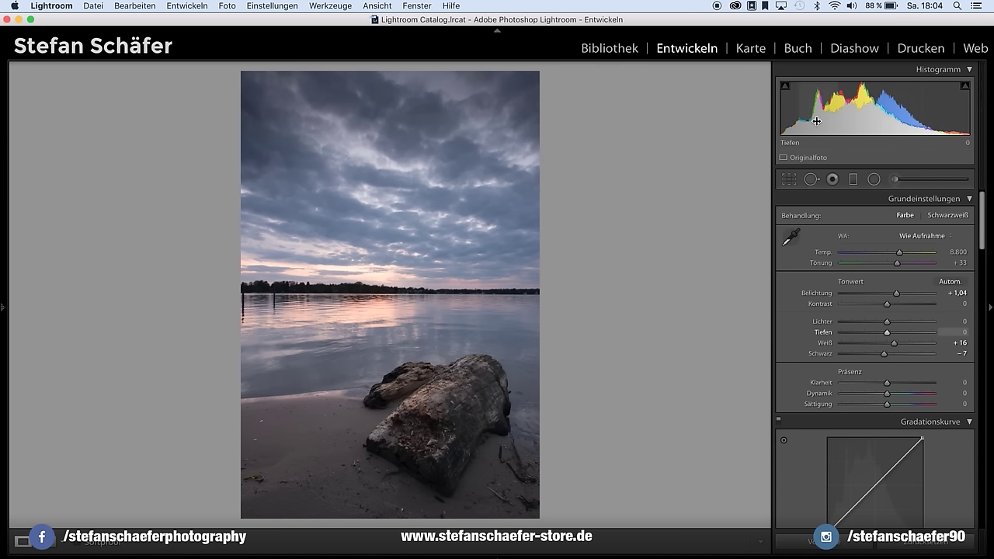
pyautogui.moveTo(816, 121); pyautogui.dragTo(859, 121)
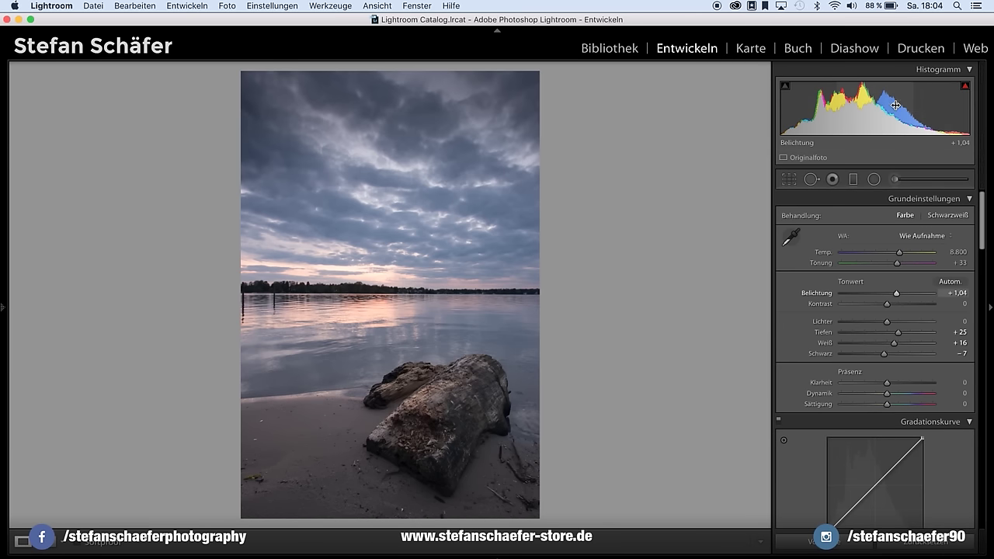
pyautogui.moveTo(935, 107)
pyautogui.mouseDown()
pyautogui.moveTo(913, 107)
pyautogui.moveTo(929, 106)
pyautogui.mouseUp()
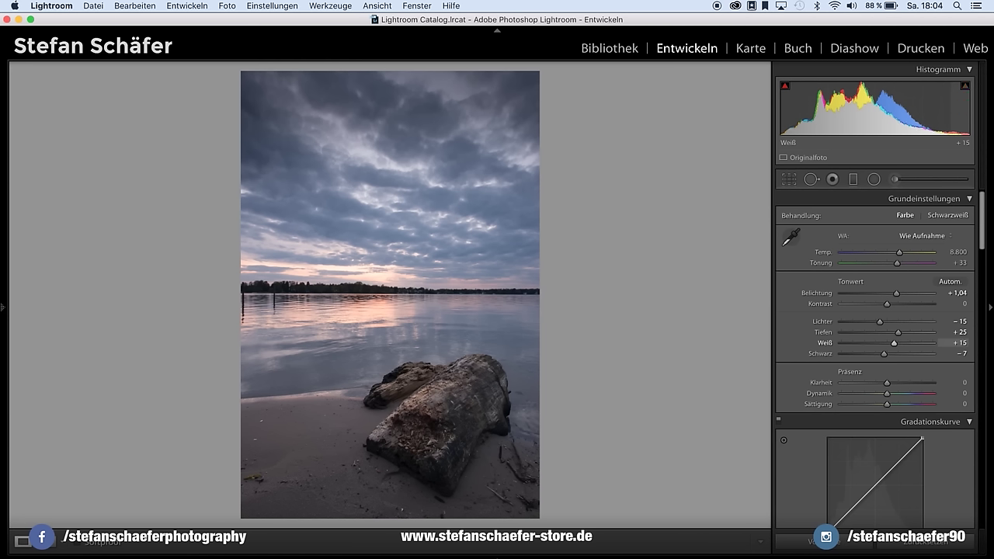
pyautogui.moveTo(962, 123); pyautogui.dragTo(949, 121)
pyautogui.moveTo(786, 124); pyautogui.dragTo(791, 124)
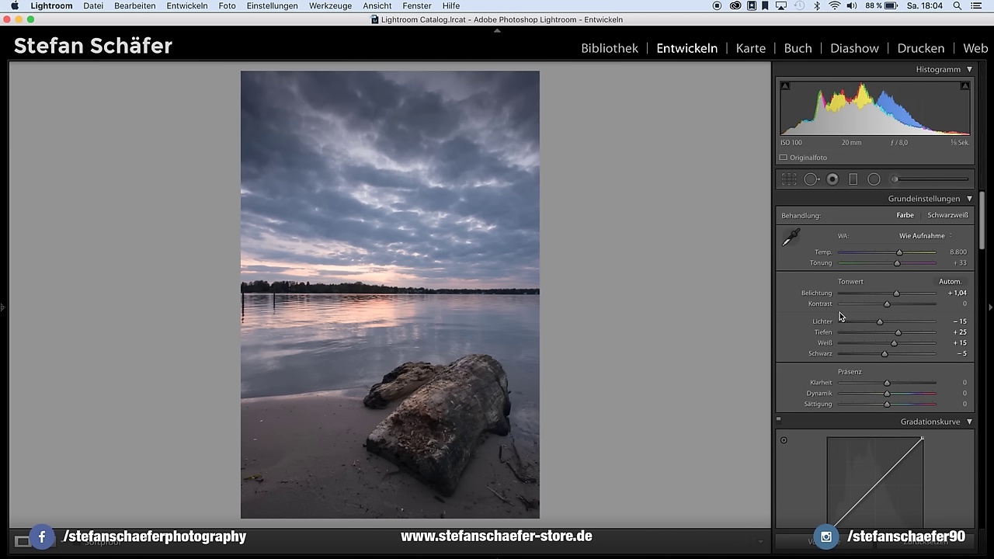
# Set Kontrast to +25, trim Schwarz to −4 and Weiß to +13, then Klarheit to +18
pyautogui.moveTo(887, 304); pyautogui.dragTo(903, 306)
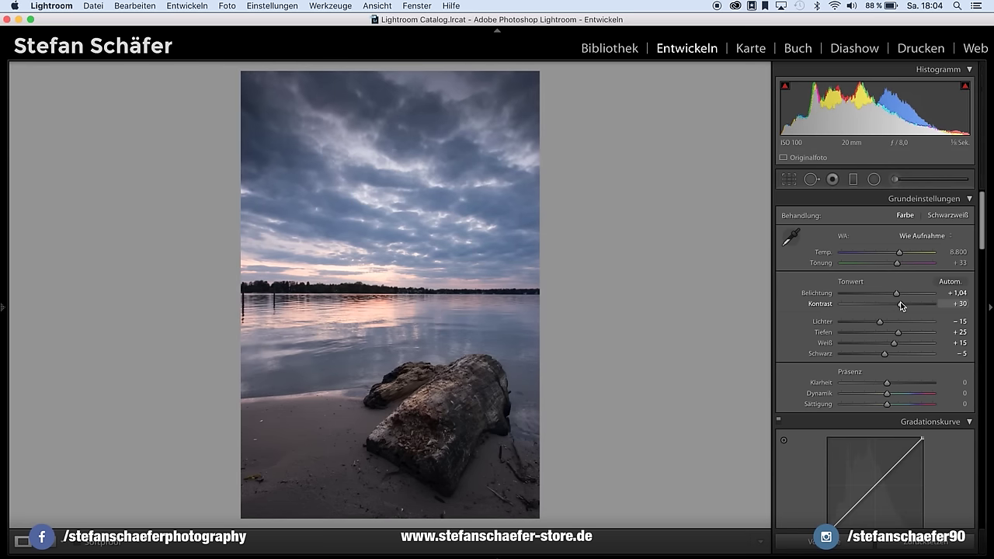
pyautogui.moveTo(902, 306); pyautogui.dragTo(899, 305)
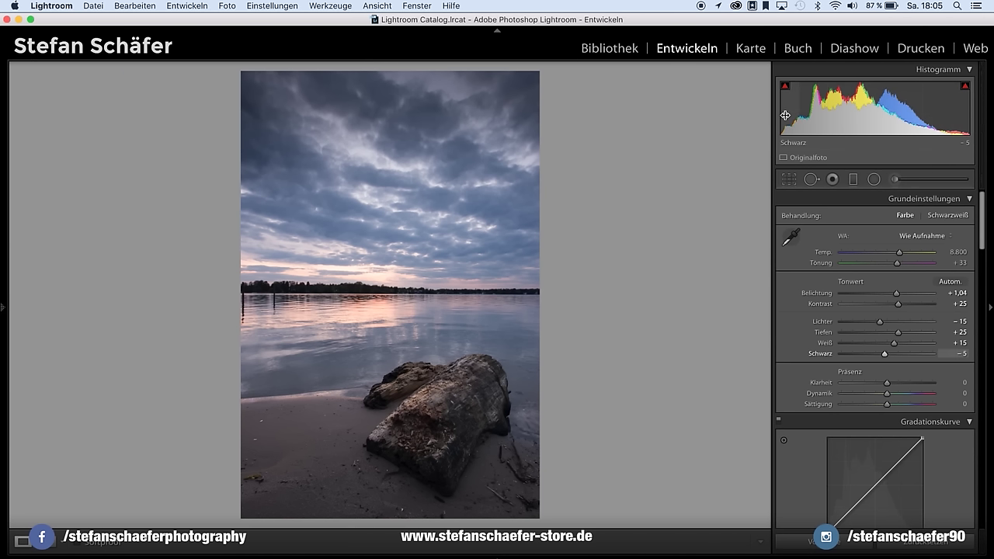
pyautogui.moveTo(785, 115); pyautogui.dragTo(787, 116)
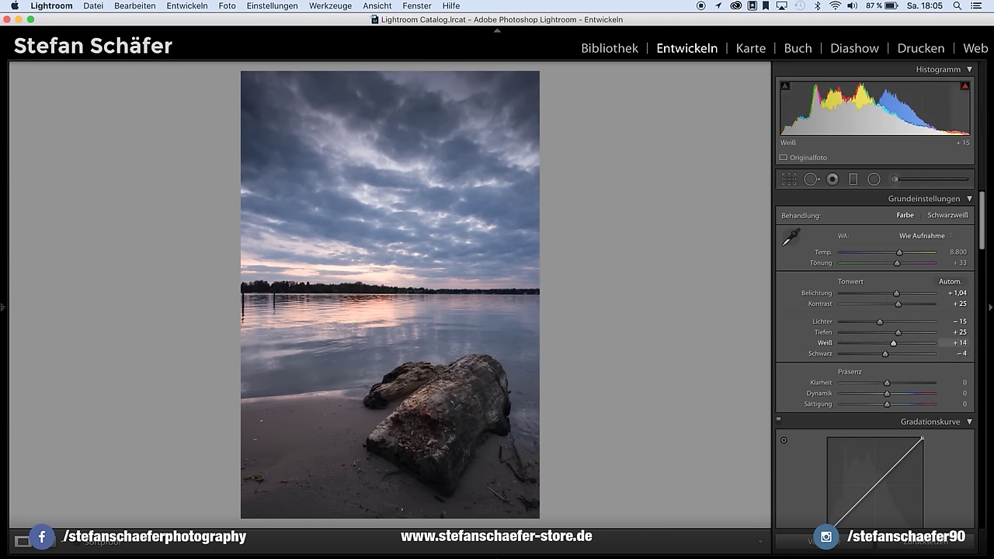
pyautogui.moveTo(960, 116); pyautogui.dragTo(958, 116)
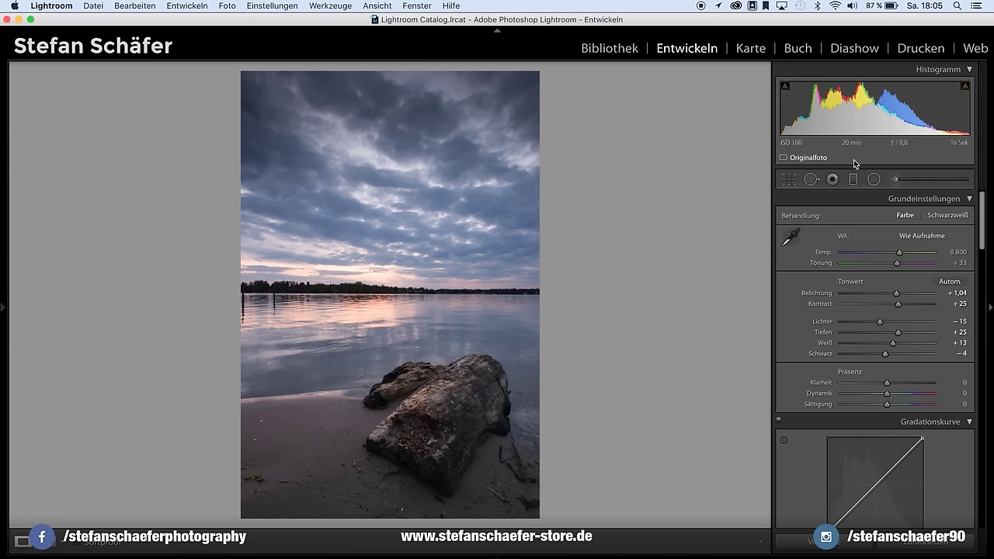
pyautogui.moveTo(887, 382); pyautogui.dragTo(896, 382)
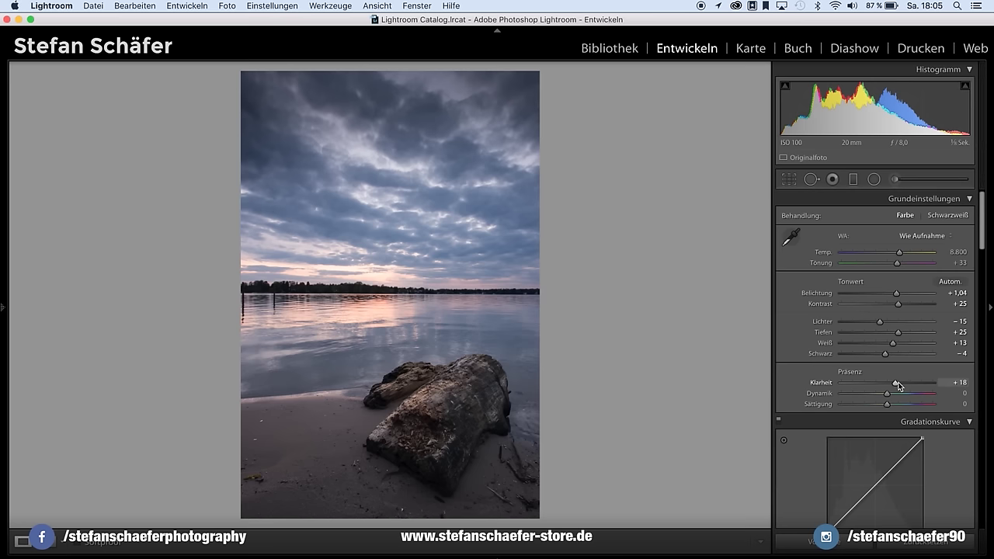
# Lower Klarheit (Clarity) from +18 to +2
pyautogui.moveTo(899, 386); pyautogui.dragTo(890, 382)
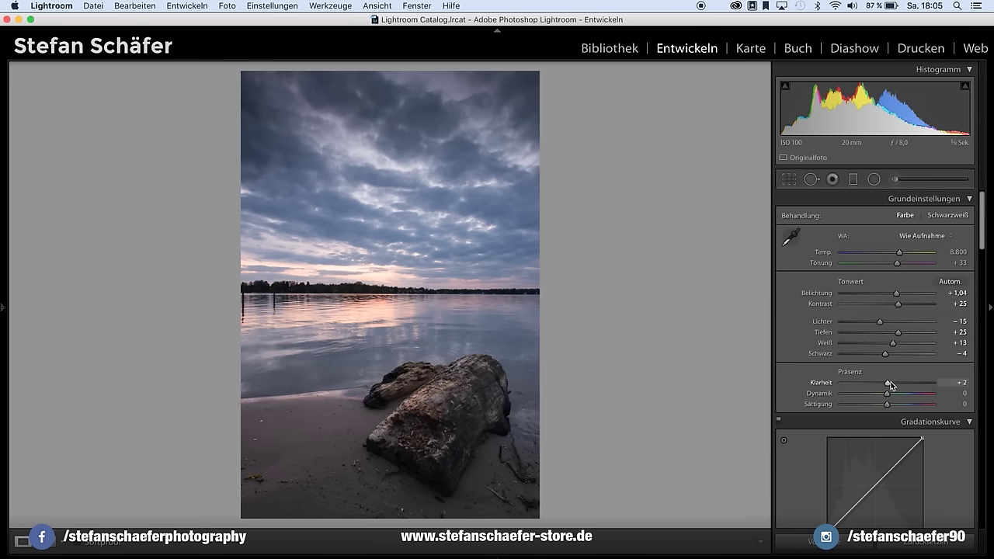